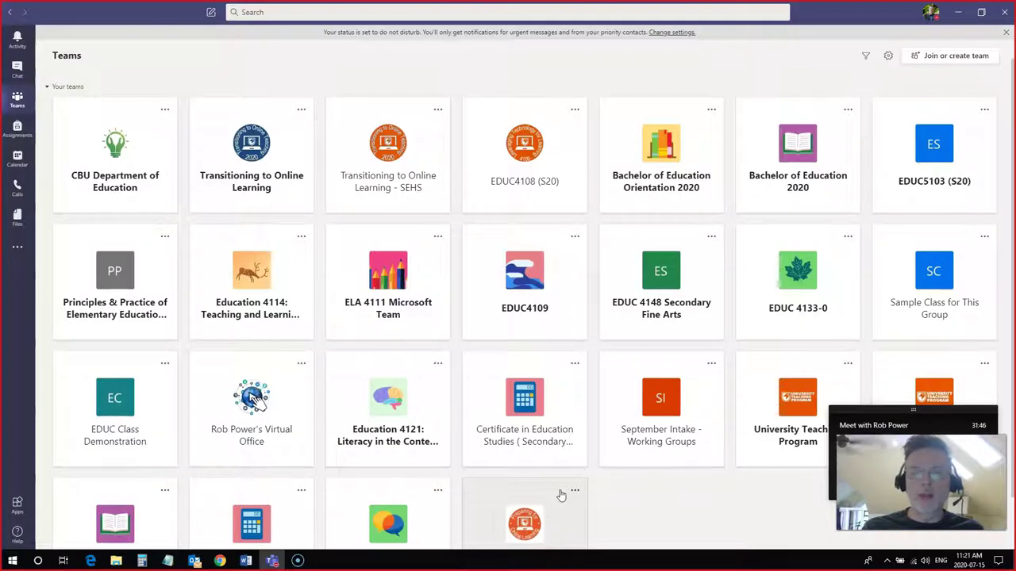
Switch to Chat and scroll through the meeting conversation ending in the Google Drive link
{"action": "left_click", "coordinate": [635, 502]}
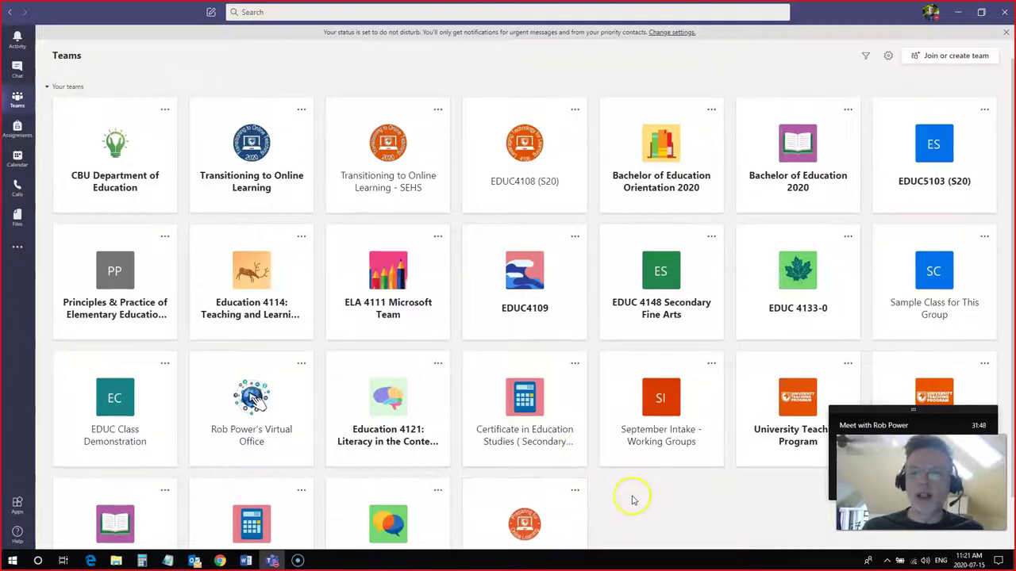
{"action": "left_click", "coordinate": [17, 70]}
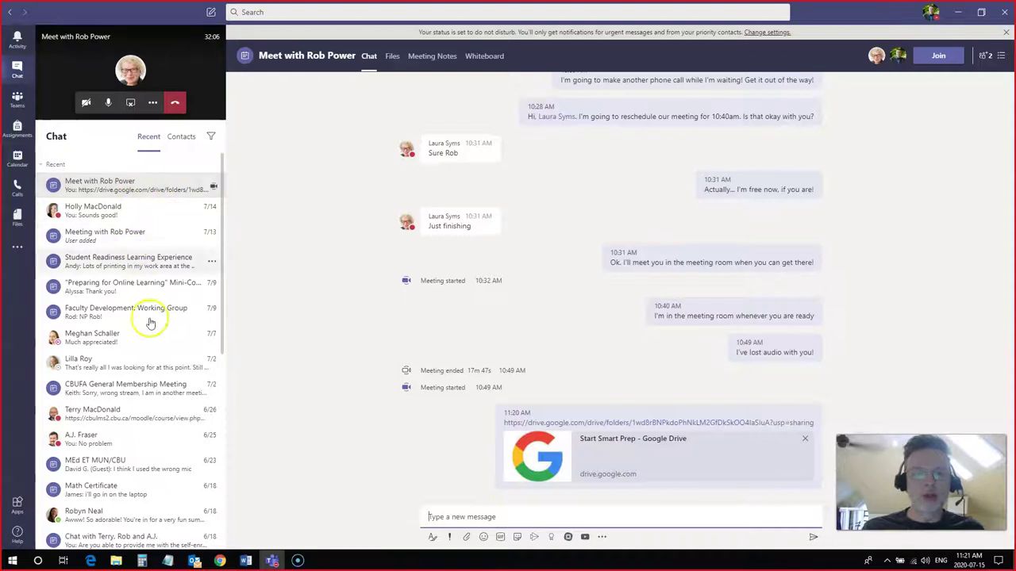
{"action": "scroll", "coordinate": [274, 373], "scroll_direction": "up", "scroll_amount": 3}
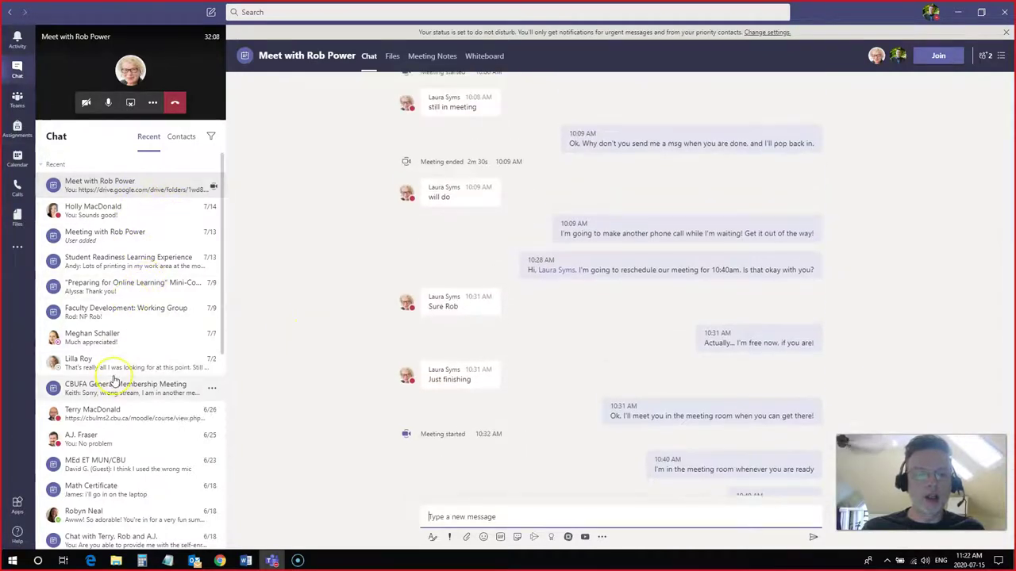
{"action": "scroll", "coordinate": [124, 381], "scroll_direction": "down", "scroll_amount": 5}
{"action": "scroll", "coordinate": [113, 381], "scroll_direction": "up", "scroll_amount": 10}
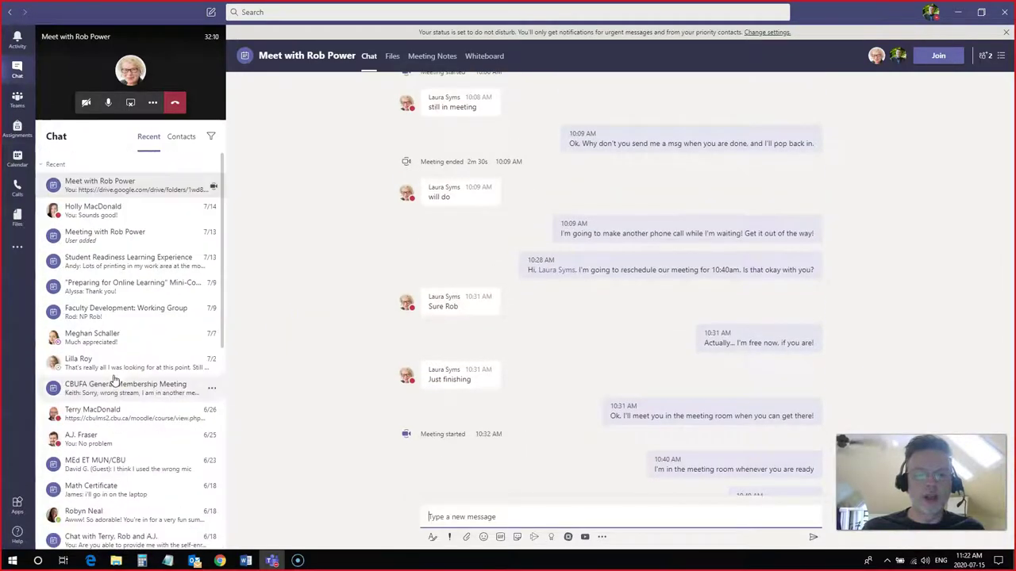
{"action": "scroll", "coordinate": [231, 292], "scroll_direction": "down", "scroll_amount": 4}
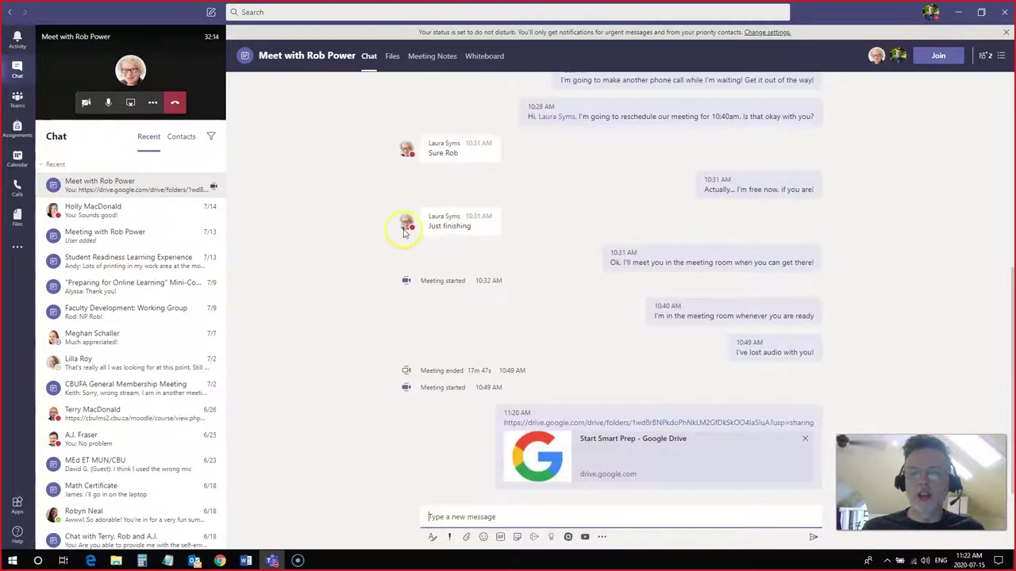
{"action": "mouse_move", "coordinate": [431, 227]}
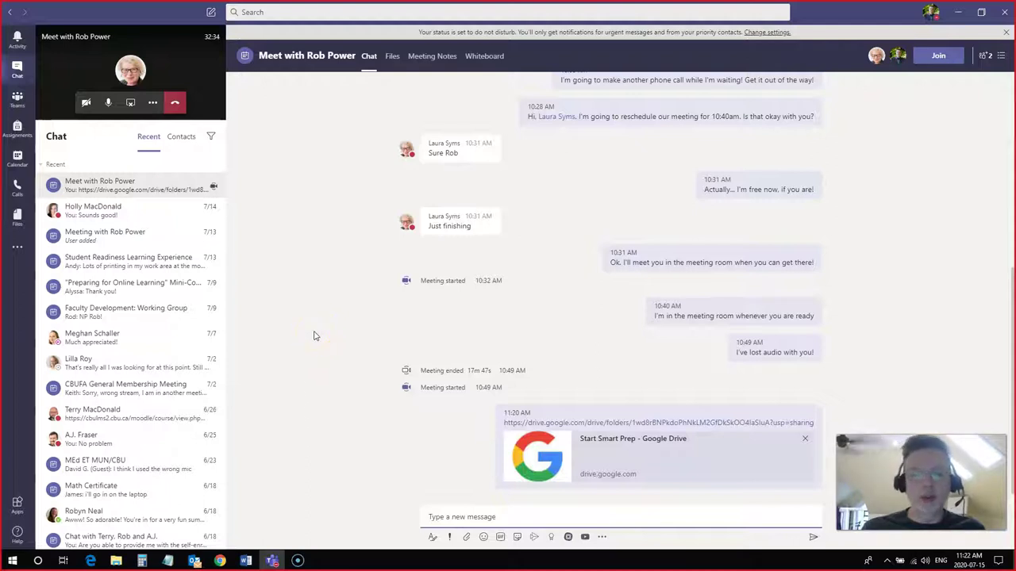
{"action": "left_click", "coordinate": [312, 334]}
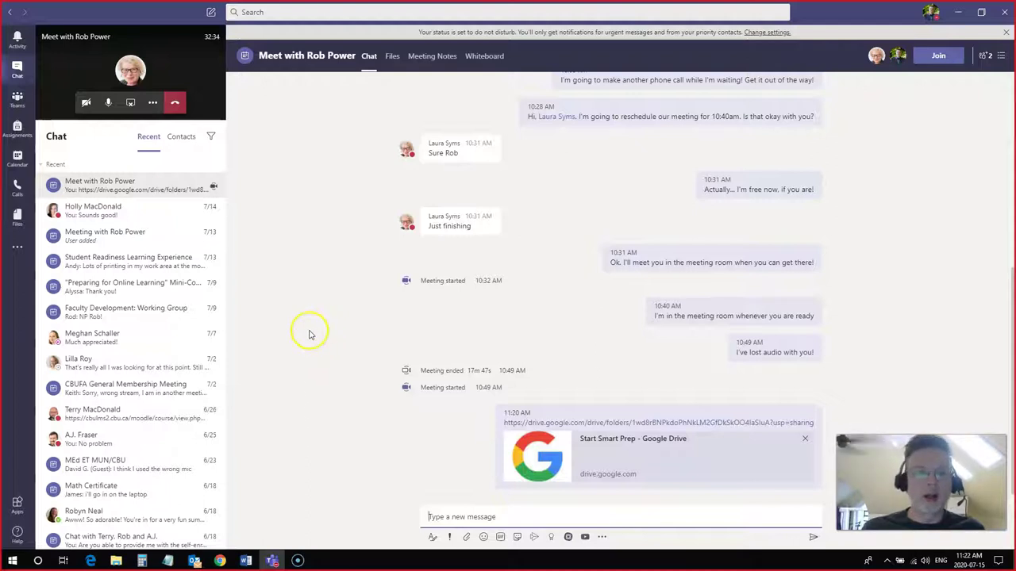
Start a new chat with the liaison librarian colleague, found by typing @L
{"action": "left_click", "coordinate": [211, 15]}
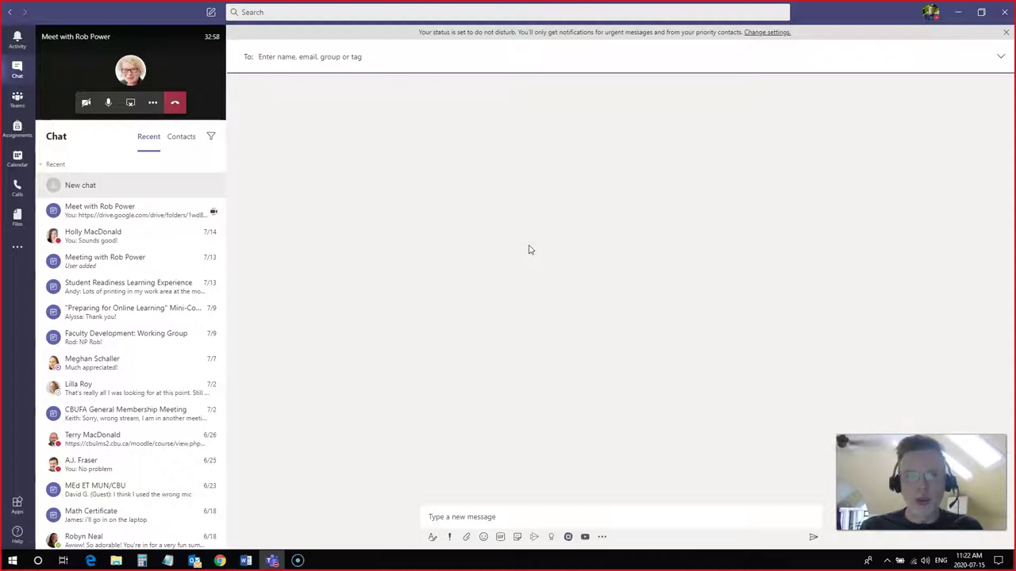
{"action": "type", "text": "@Laura"}
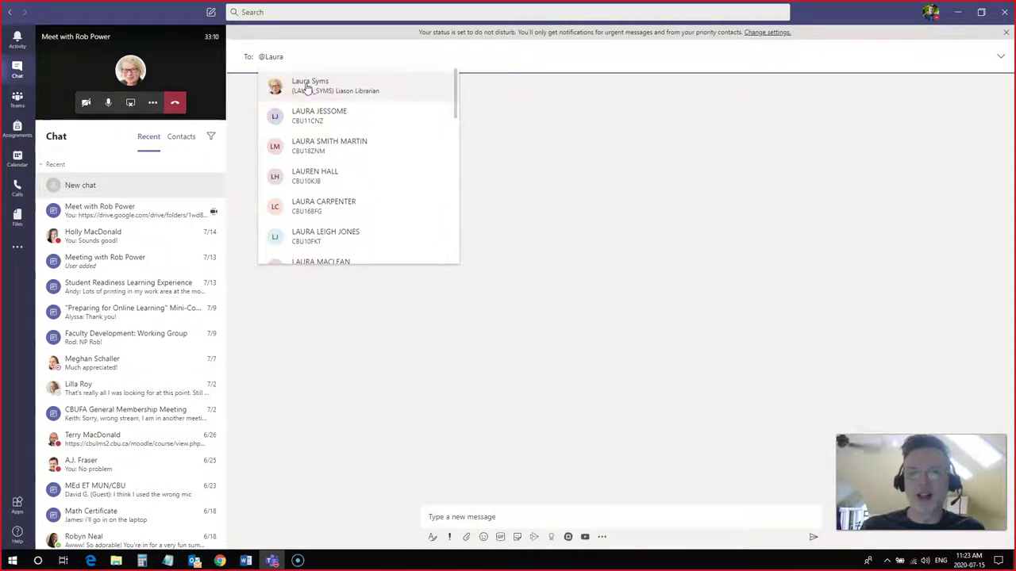
{"action": "left_click", "coordinate": [308, 89]}
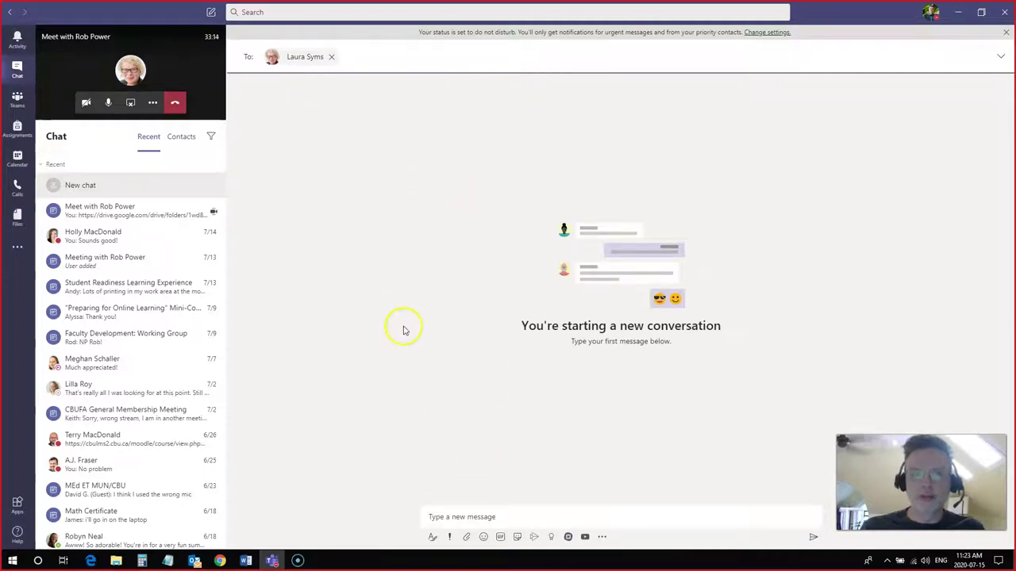
{"action": "left_click", "coordinate": [460, 515]}
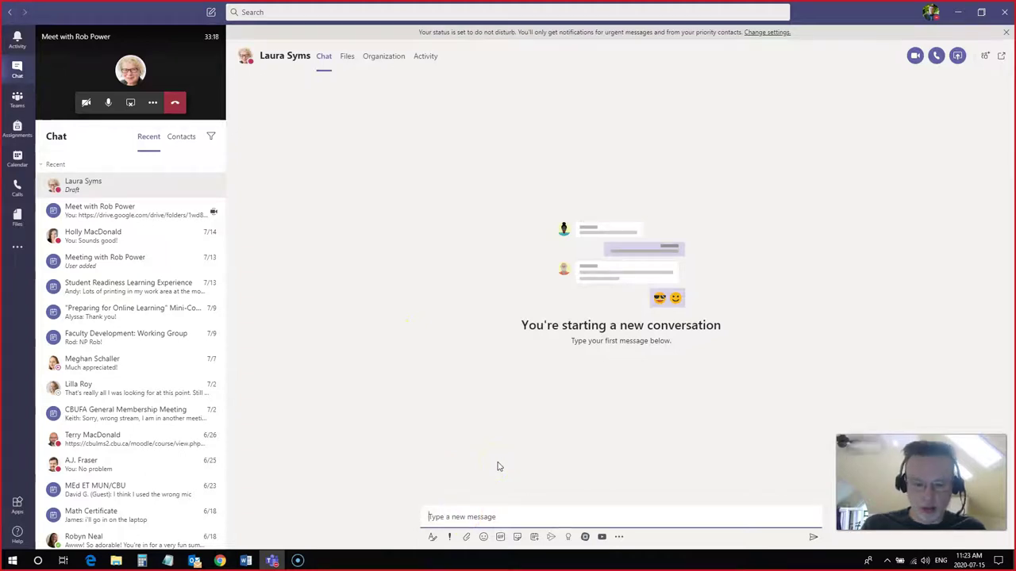
{"action": "type", "text": "Hi,"}
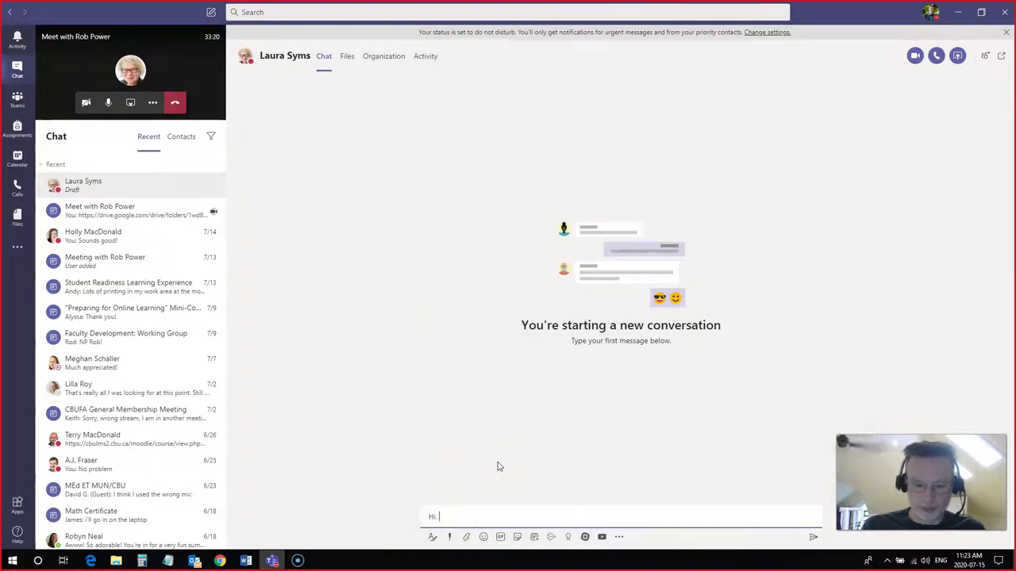
{"action": "type", "text": " @Laura"}
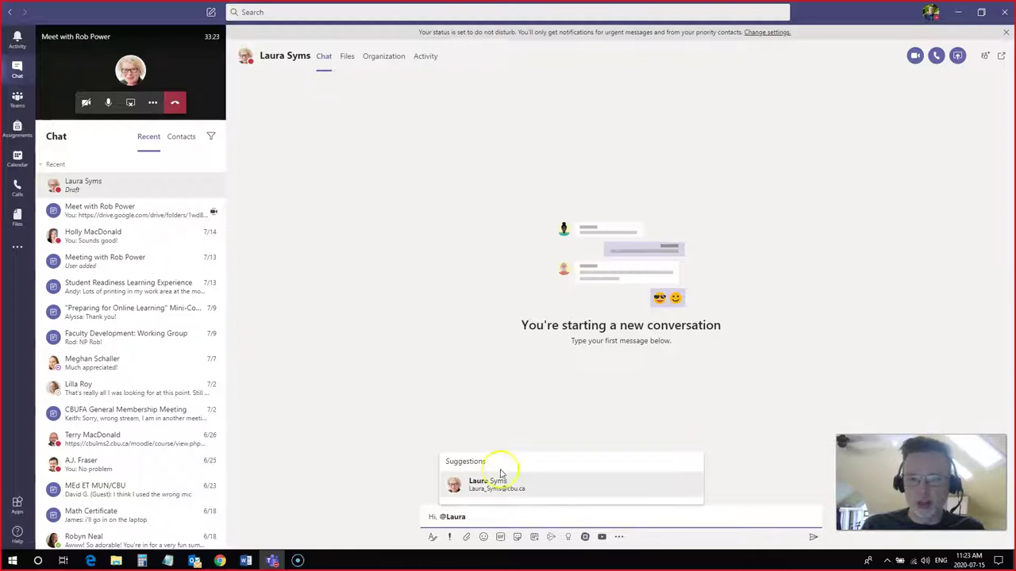
{"action": "left_click", "coordinate": [499, 484]}
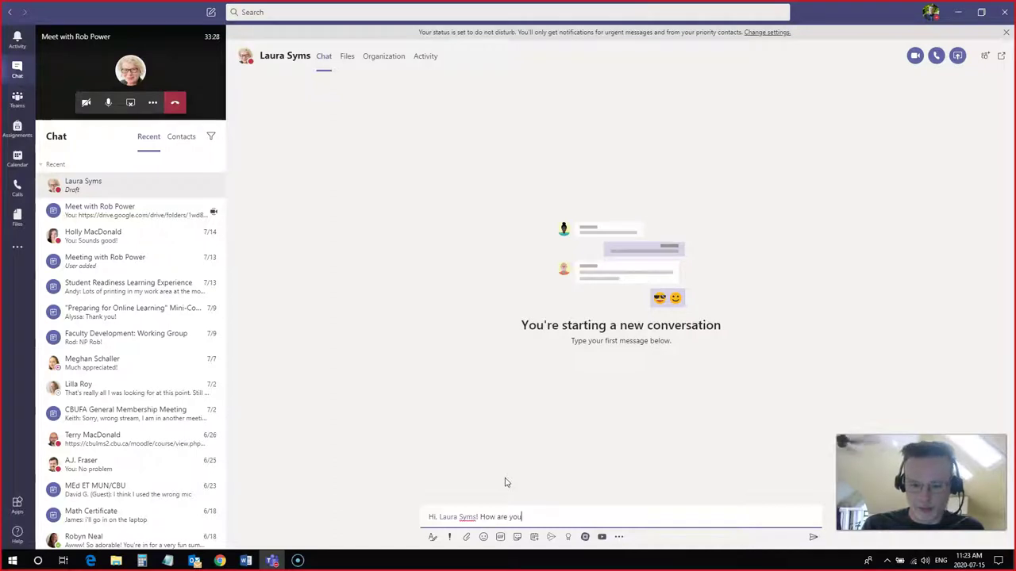
{"action": "key", "text": "Return"}
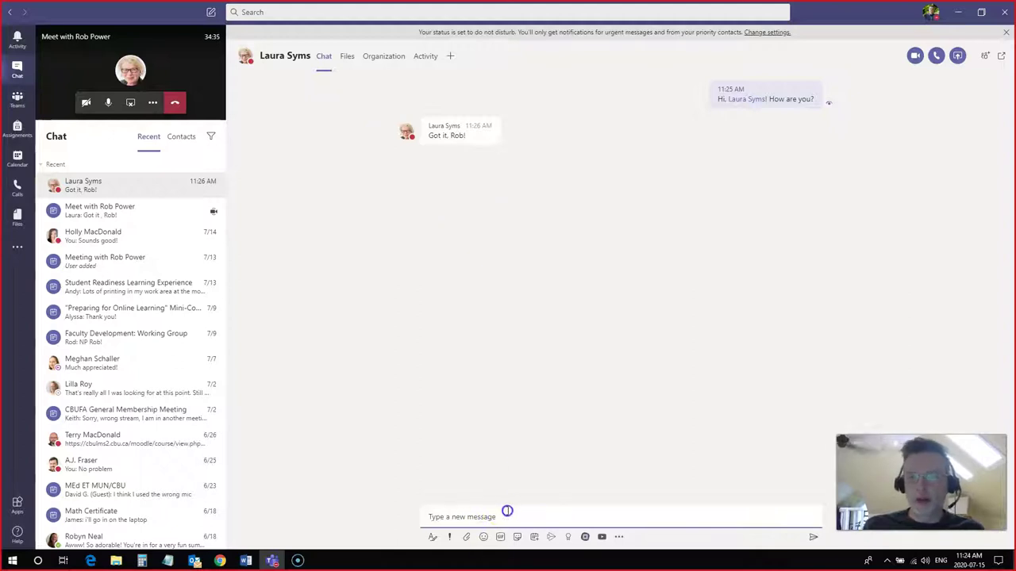
{"action": "type", "text": "Thanks, Laura"}
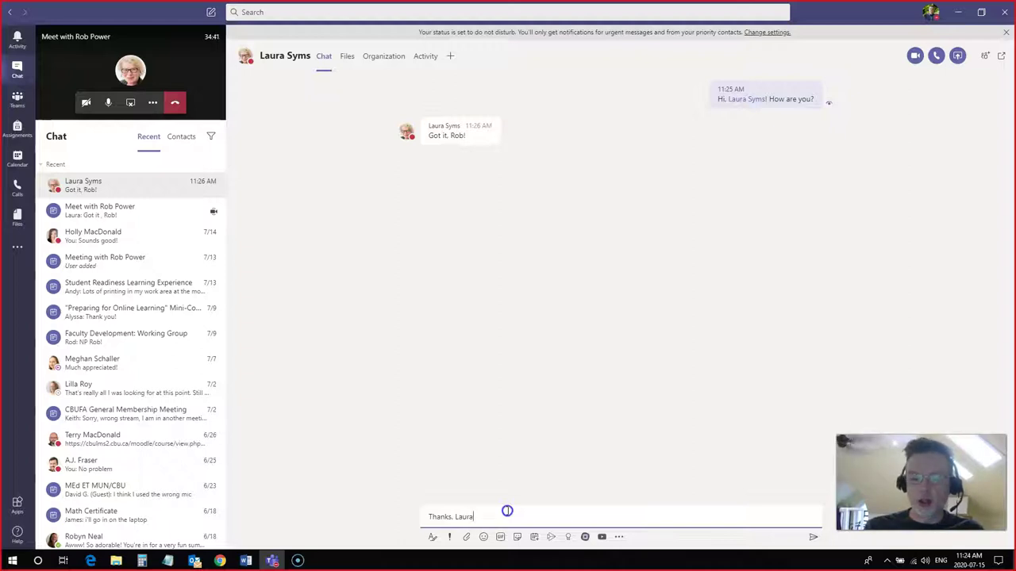
{"action": "type", "text": "!"}
{"action": "key", "text": "Return"}
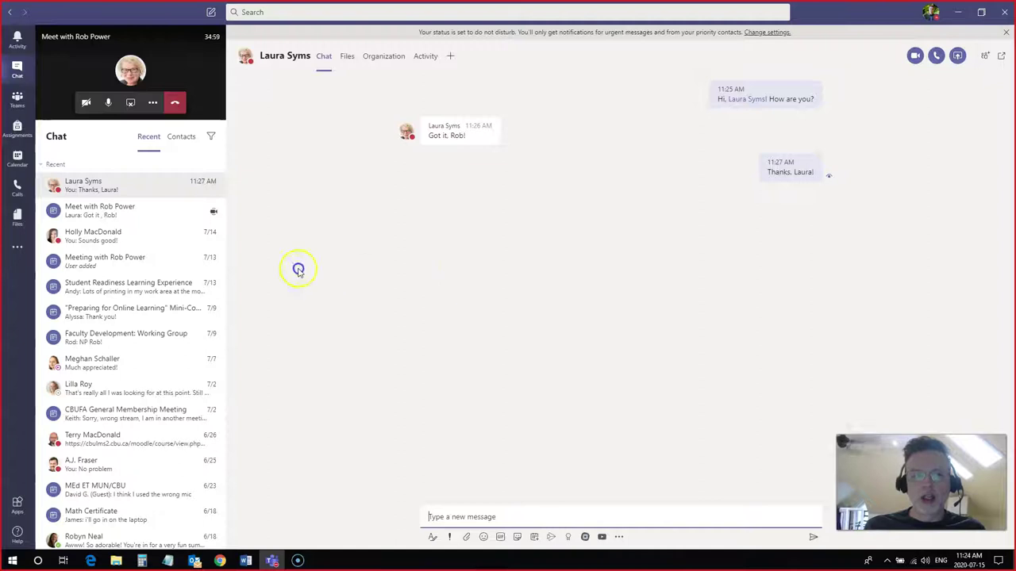
{"action": "left_click", "coordinate": [132, 287]}
{"action": "scroll", "coordinate": [381, 272], "scroll_direction": "up", "scroll_amount": 2}
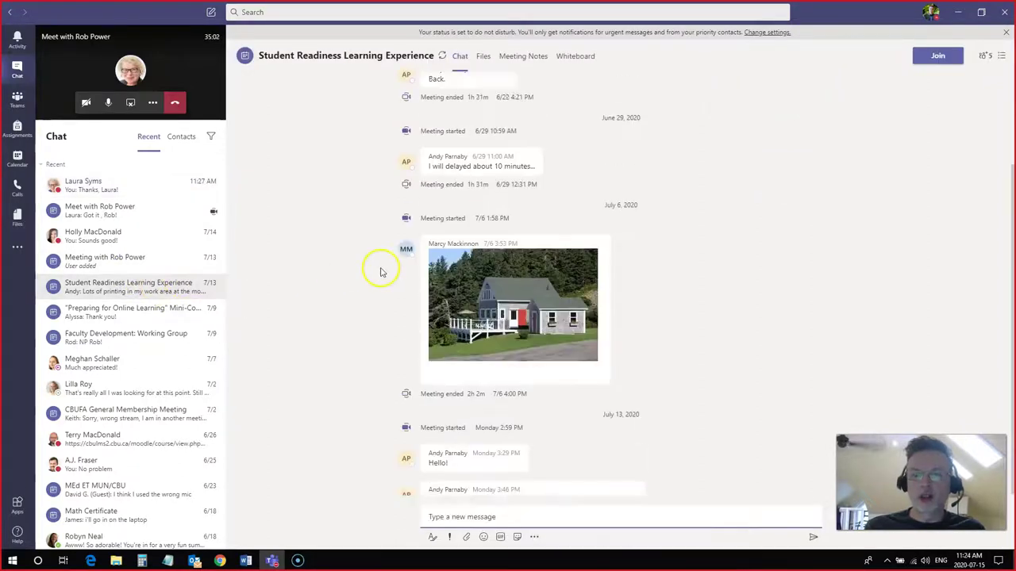
{"action": "left_click", "coordinate": [121, 415]}
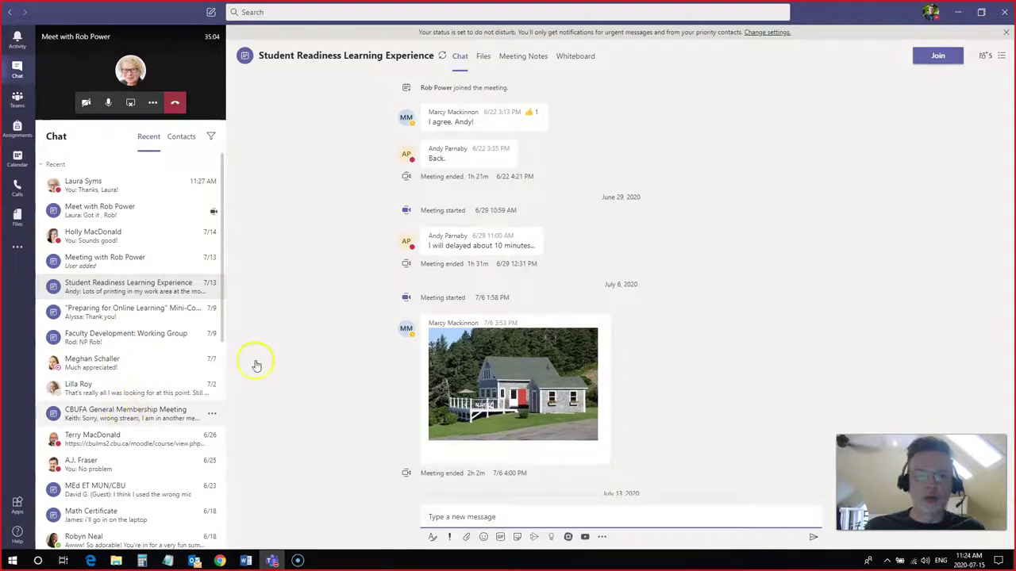
{"action": "left_click", "coordinate": [106, 445]}
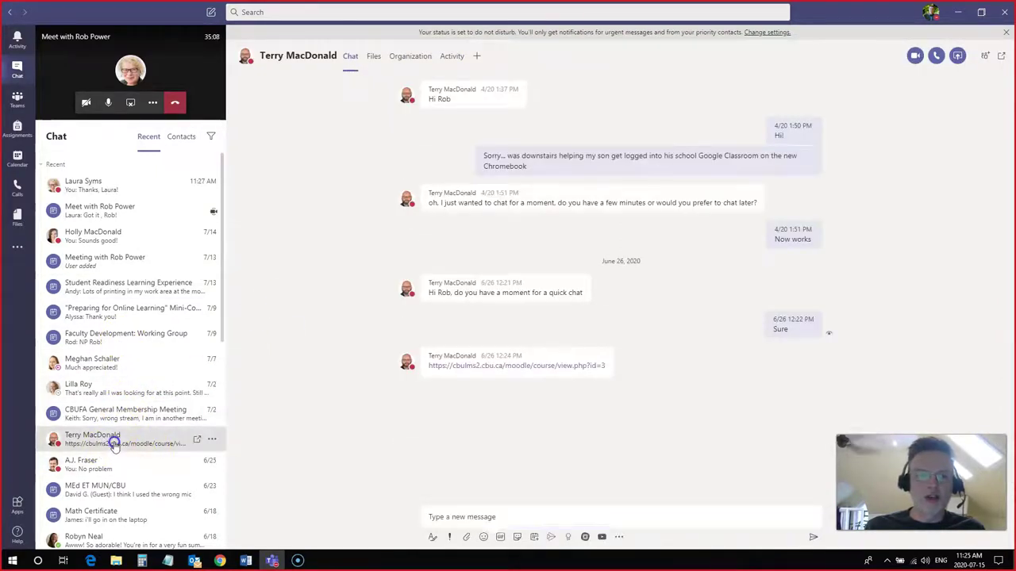
{"action": "left_click", "coordinate": [90, 290]}
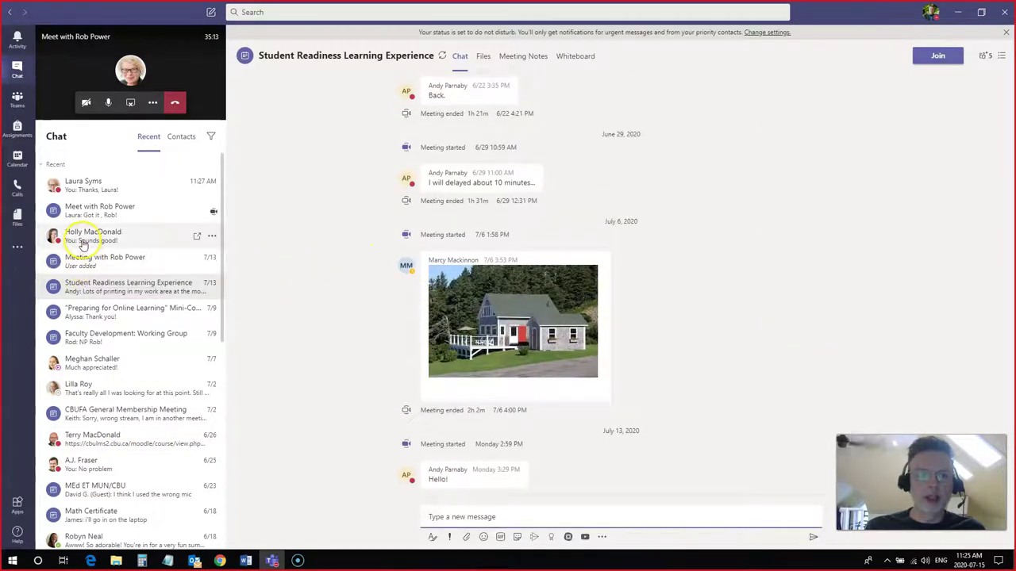
{"action": "left_click", "coordinate": [115, 486]}
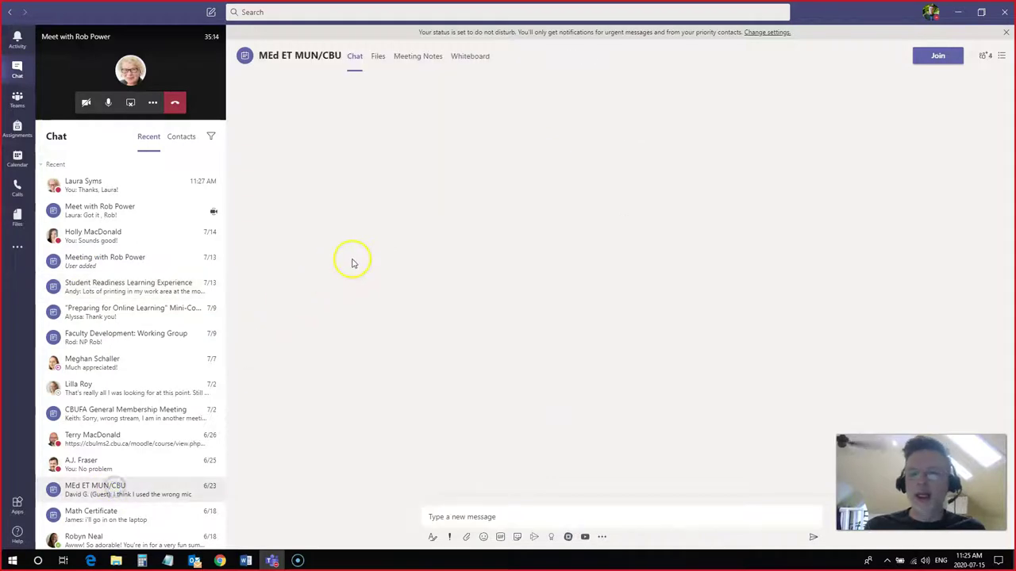
{"action": "left_click", "coordinate": [115, 523]}
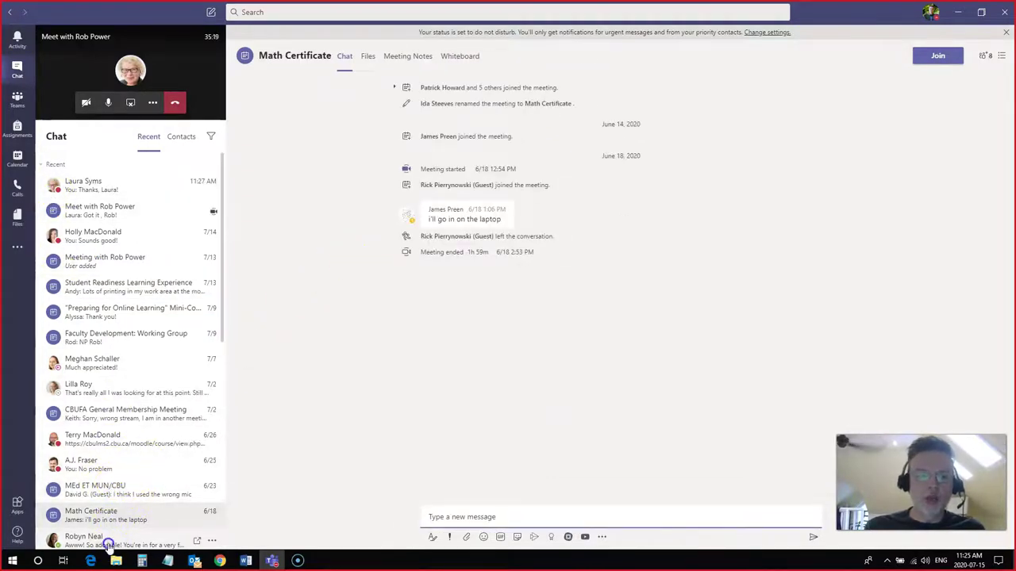
{"action": "left_click", "coordinate": [107, 540]}
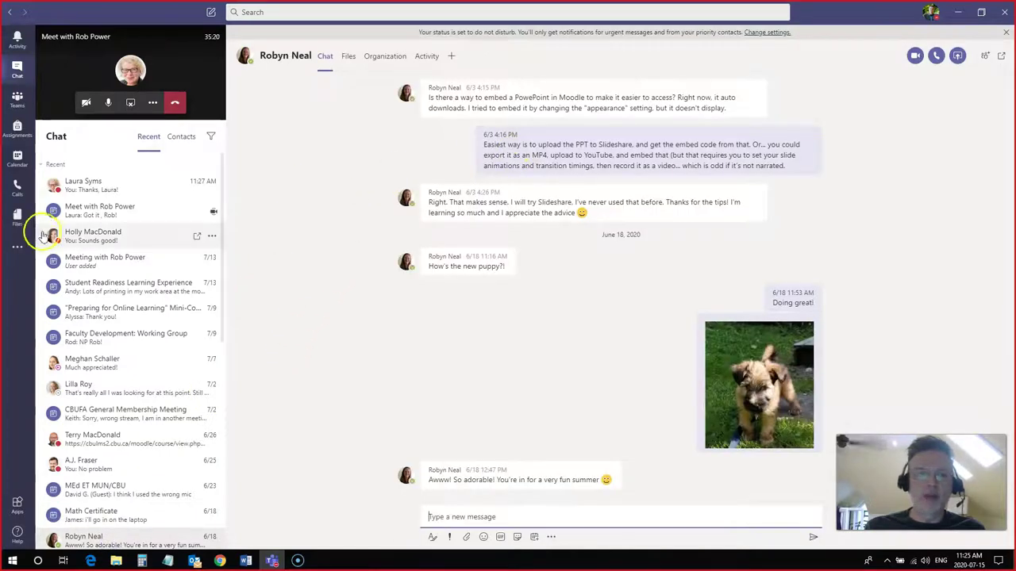
{"action": "left_click", "coordinate": [103, 186]}
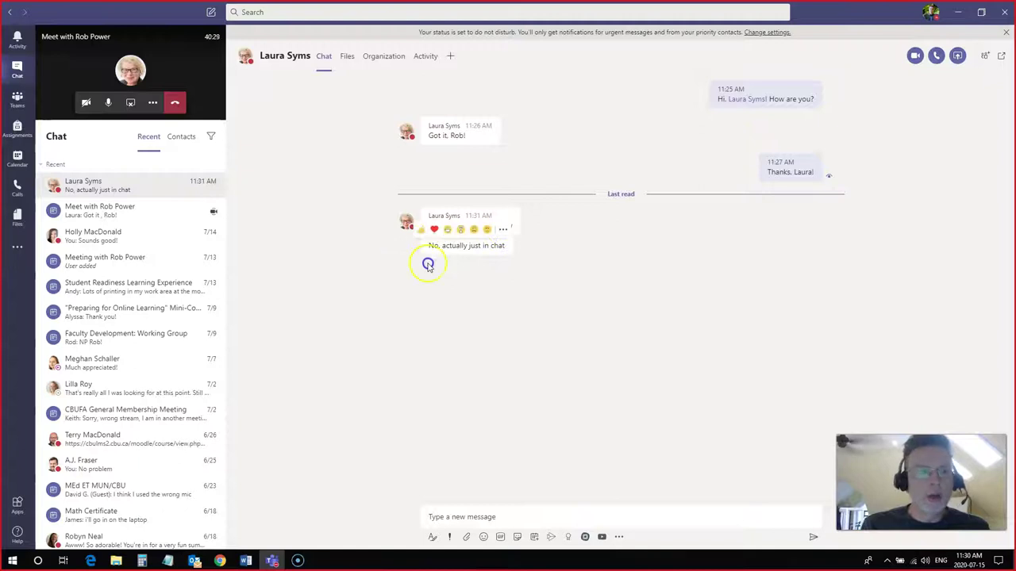
Open the top Activity mention and scroll the General channel to today's accessibility post
{"action": "left_click", "coordinate": [18, 48]}
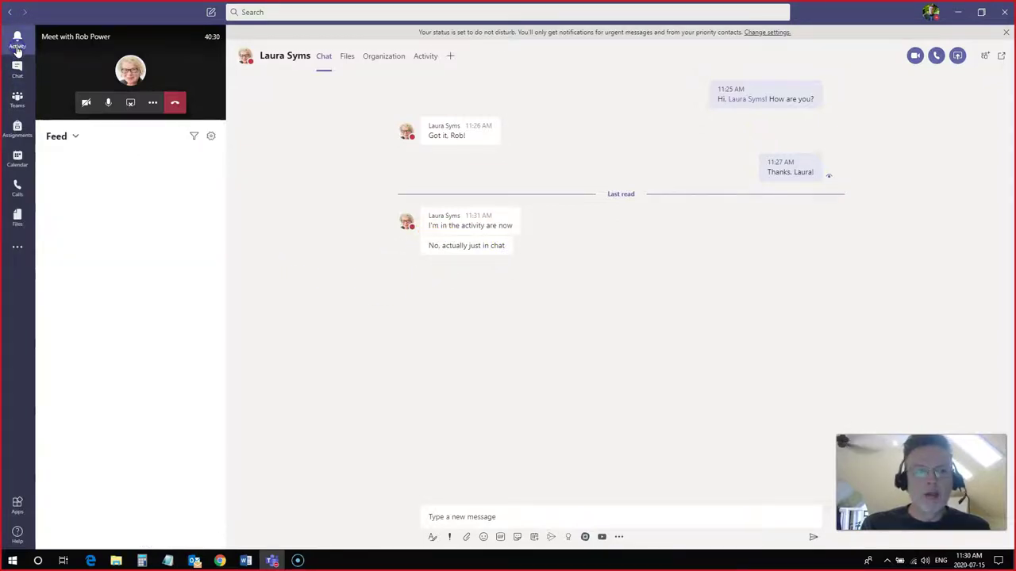
{"action": "left_click", "coordinate": [135, 181]}
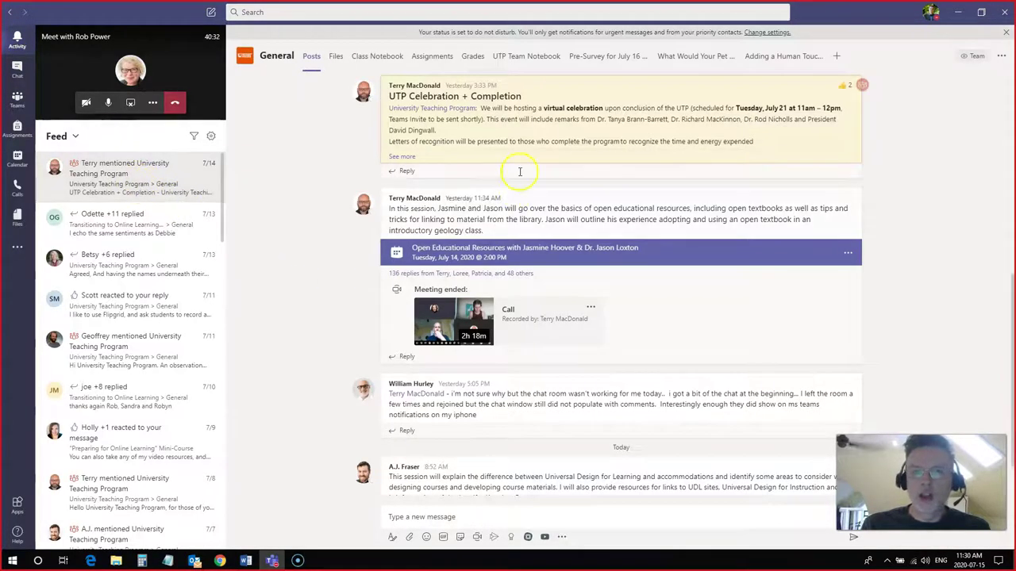
{"action": "scroll", "coordinate": [377, 164], "scroll_direction": "up", "scroll_amount": 2}
{"action": "scroll", "coordinate": [376, 166], "scroll_direction": "down", "scroll_amount": 3}
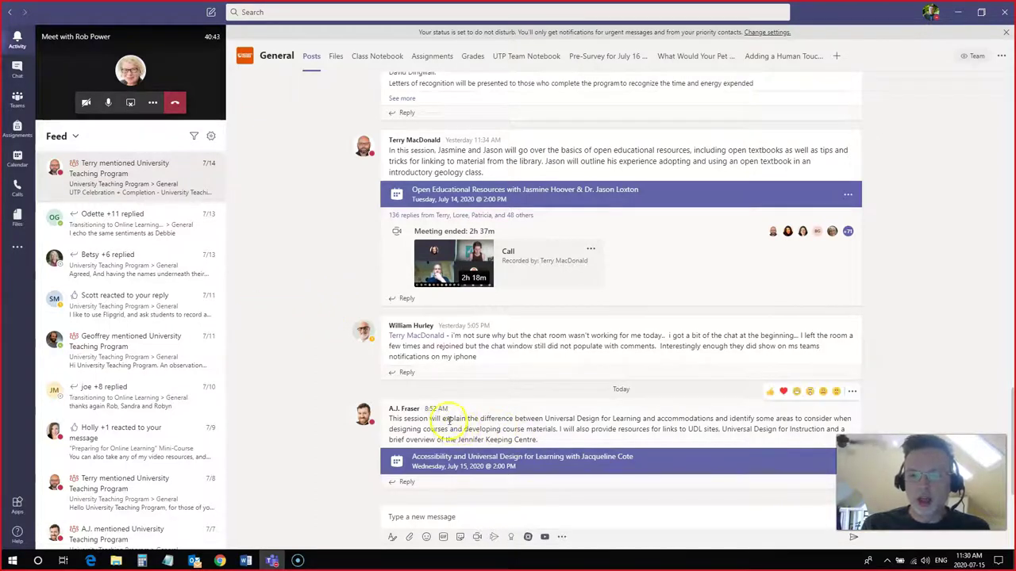
{"action": "left_click", "coordinate": [408, 517]}
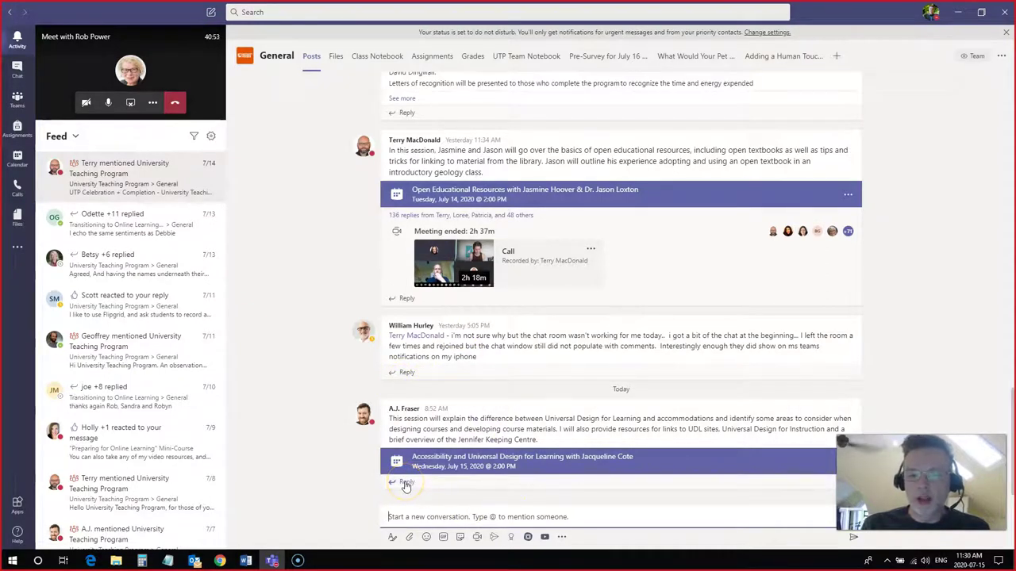
{"action": "left_click", "coordinate": [405, 483]}
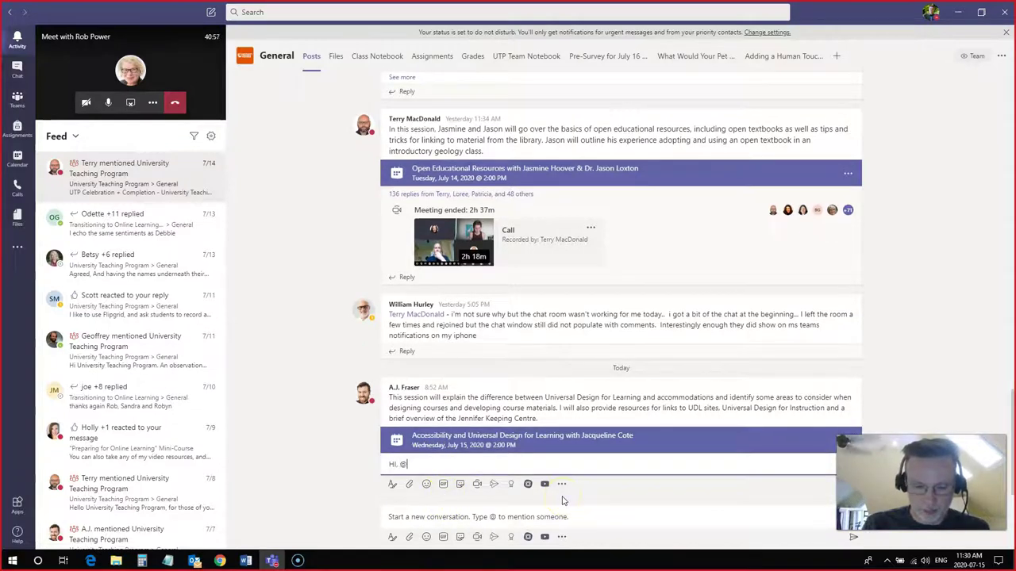
{"action": "type", "text": "Hi, @A"}
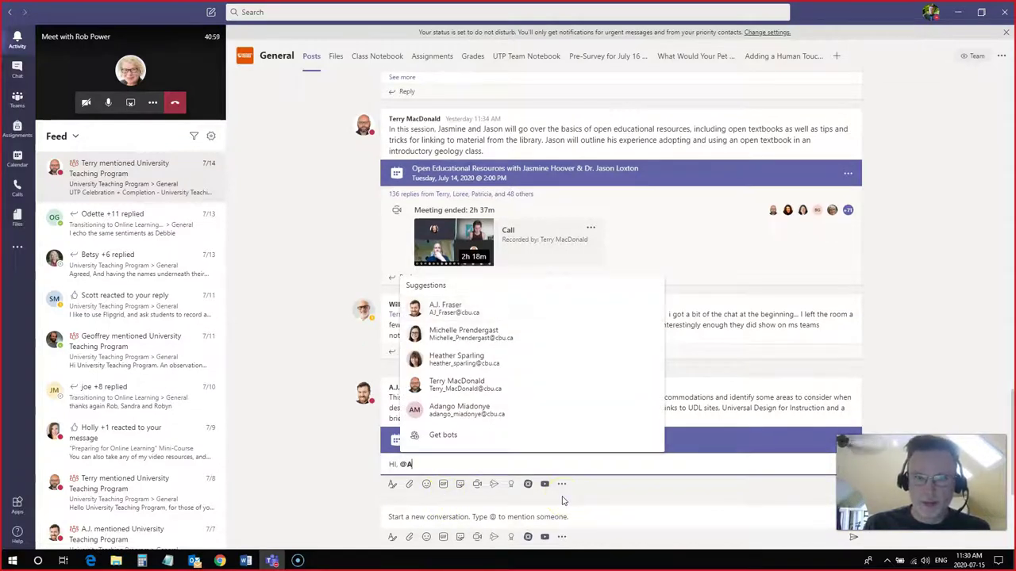
{"action": "left_click", "coordinate": [485, 285]}
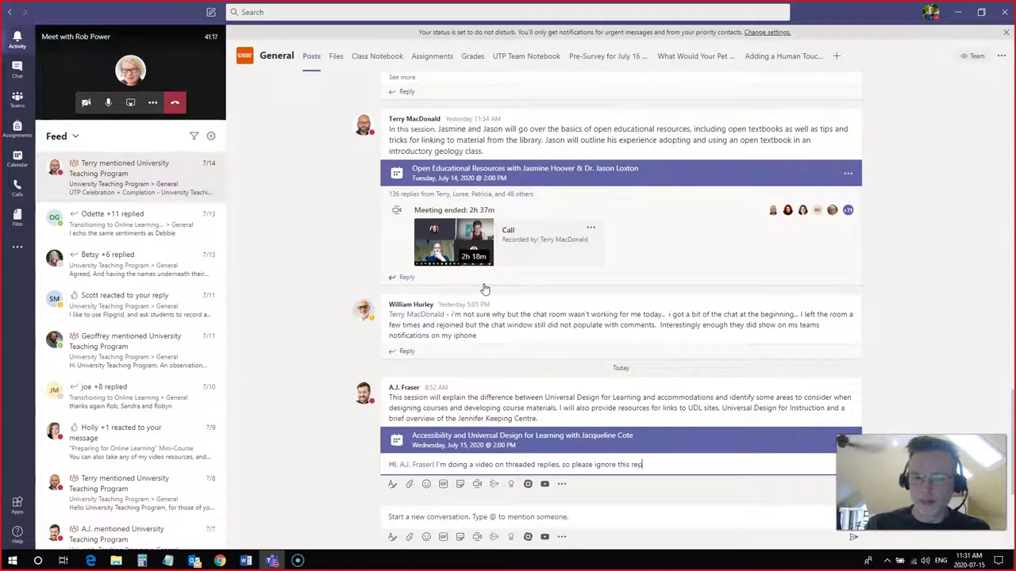
{"action": "key", "text": "Return"}
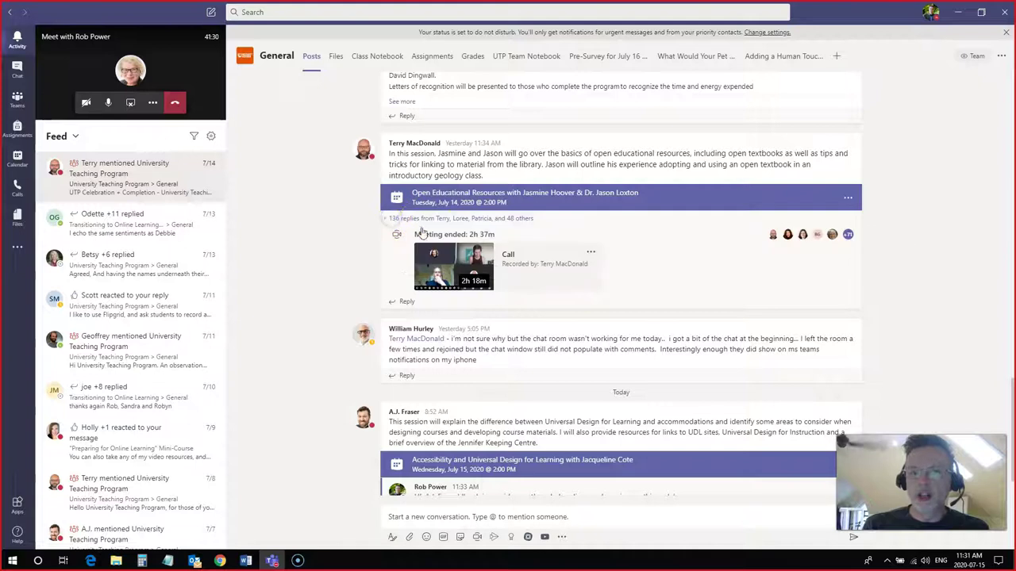
{"action": "left_click", "coordinate": [424, 219]}
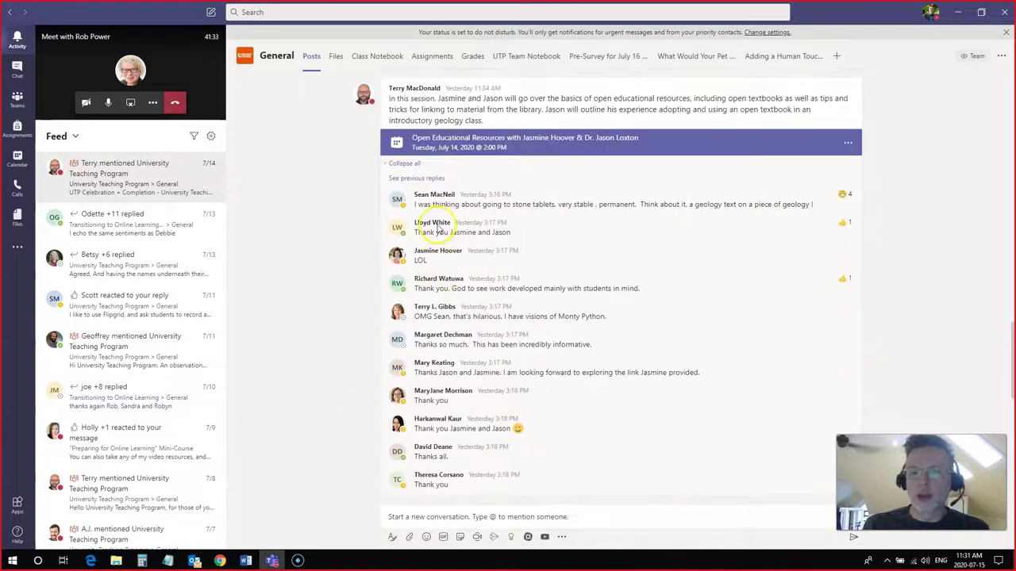
{"action": "left_click", "coordinate": [402, 324]}
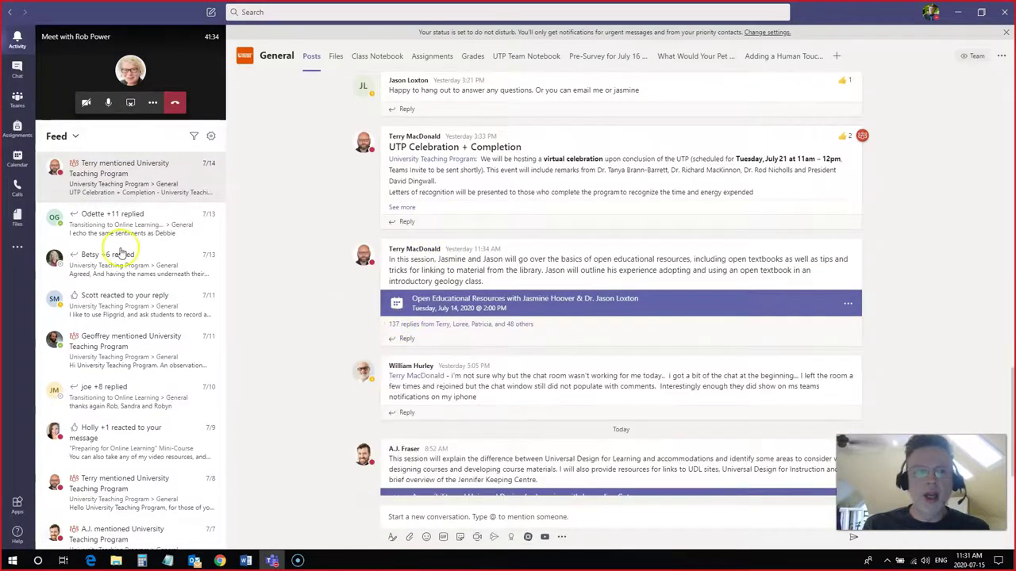
{"action": "left_click", "coordinate": [17, 99]}
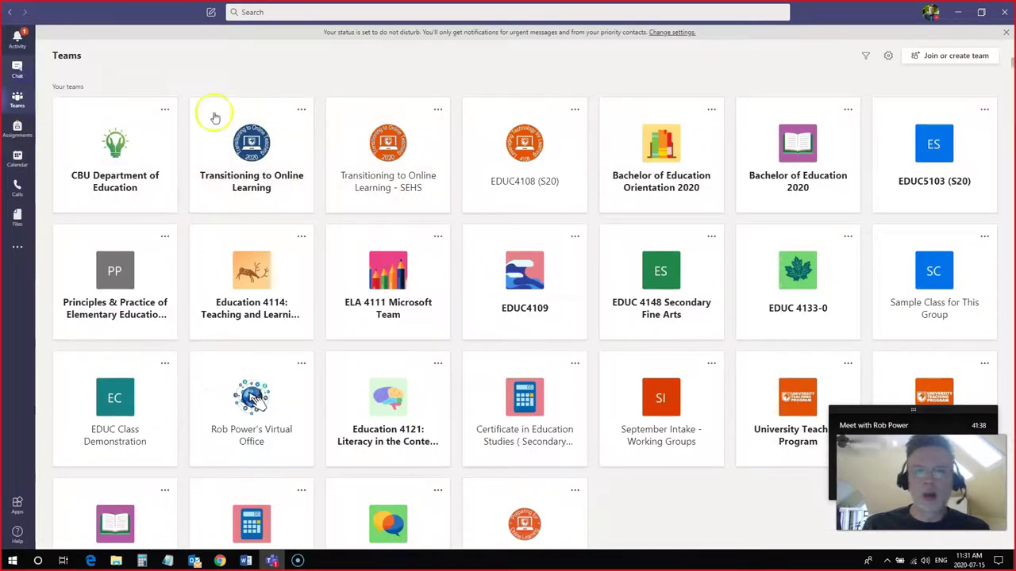
{"action": "key", "text": "ctrl+2"}
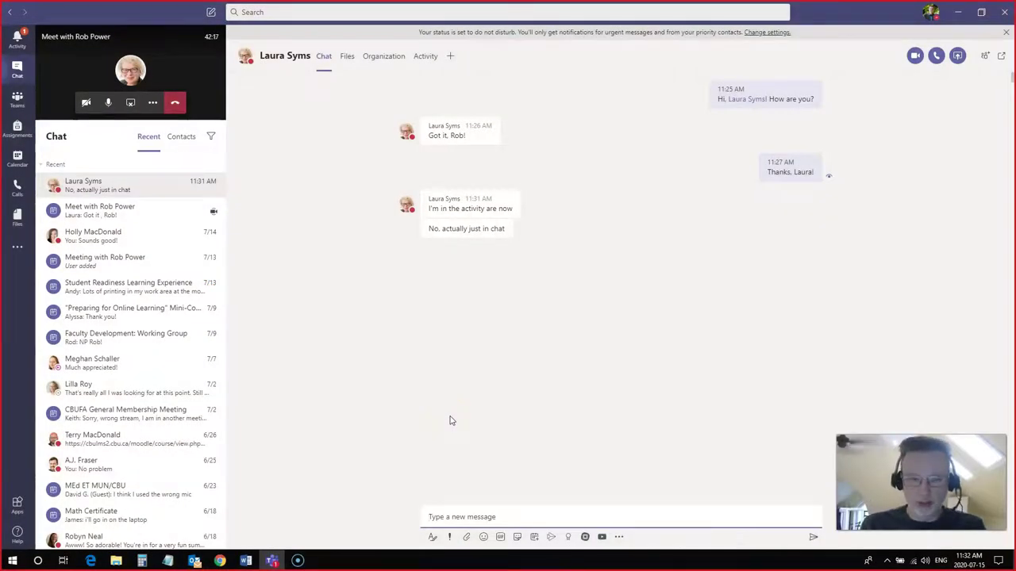
{"action": "type", "text": "@"}
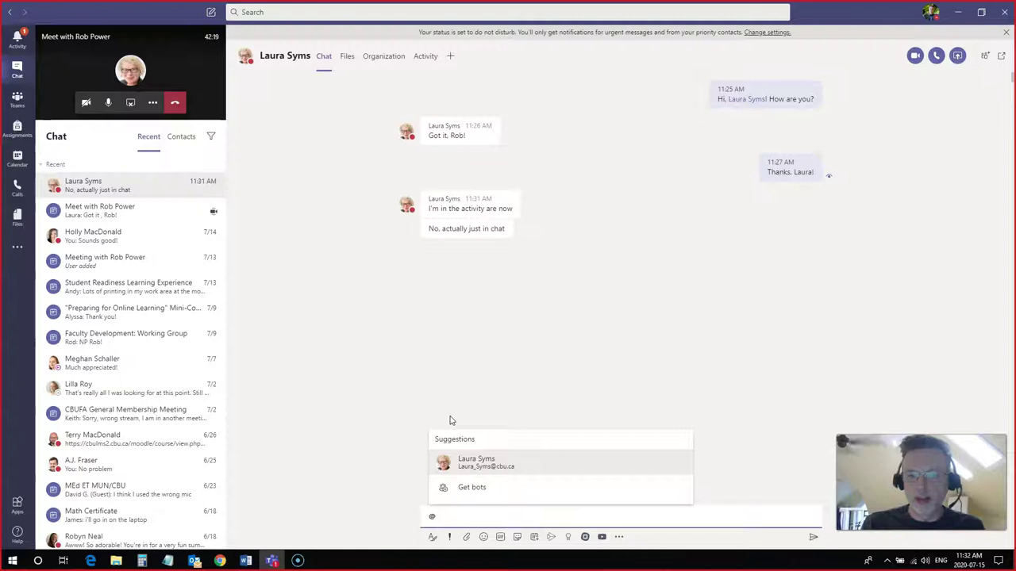
{"action": "left_click", "coordinate": [480, 463]}
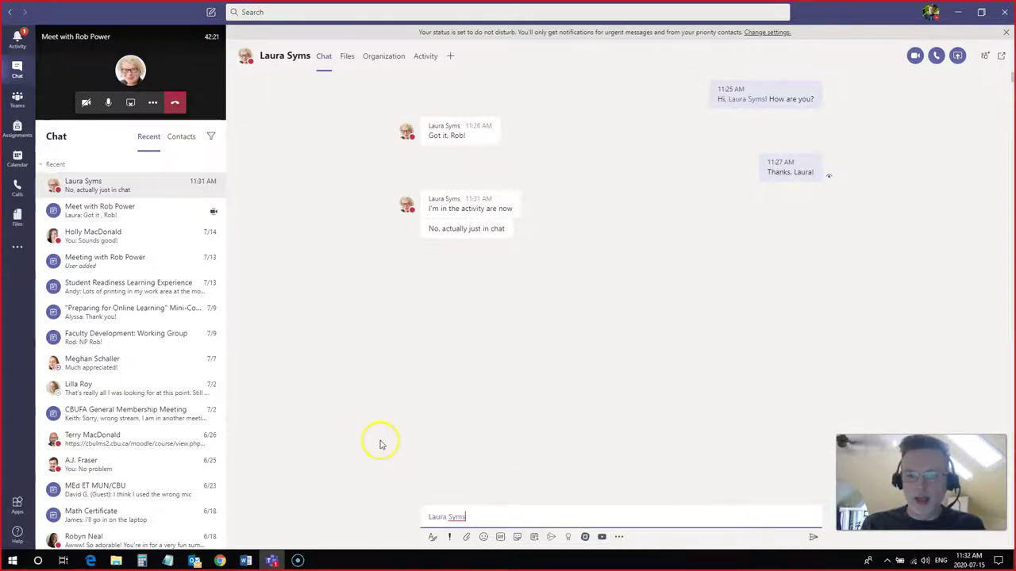
{"action": "left_click", "coordinate": [812, 536]}
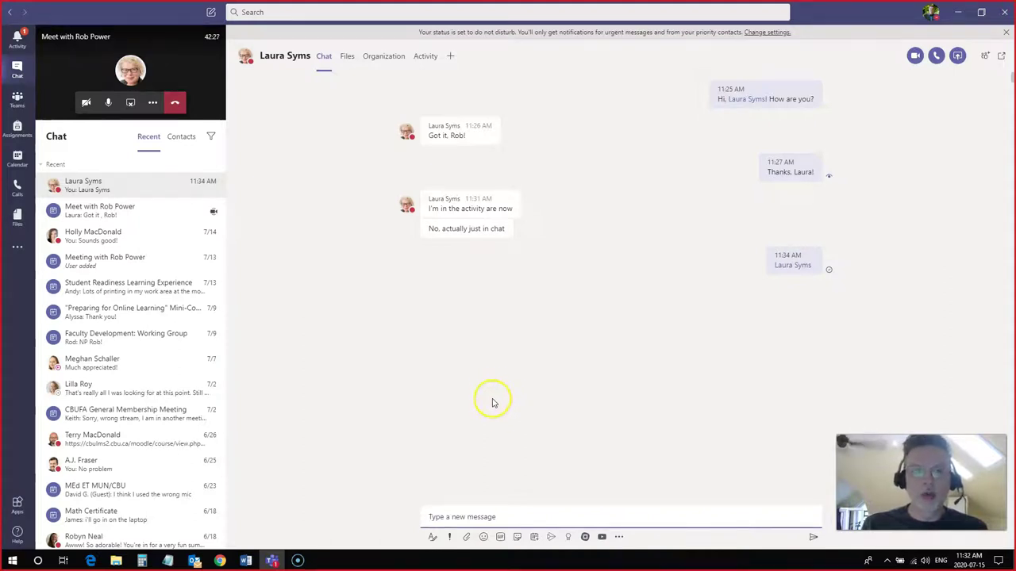
From Teams, open the Sample Class for This Group team's Breakout Team 1 channel
{"action": "left_click", "coordinate": [17, 98]}
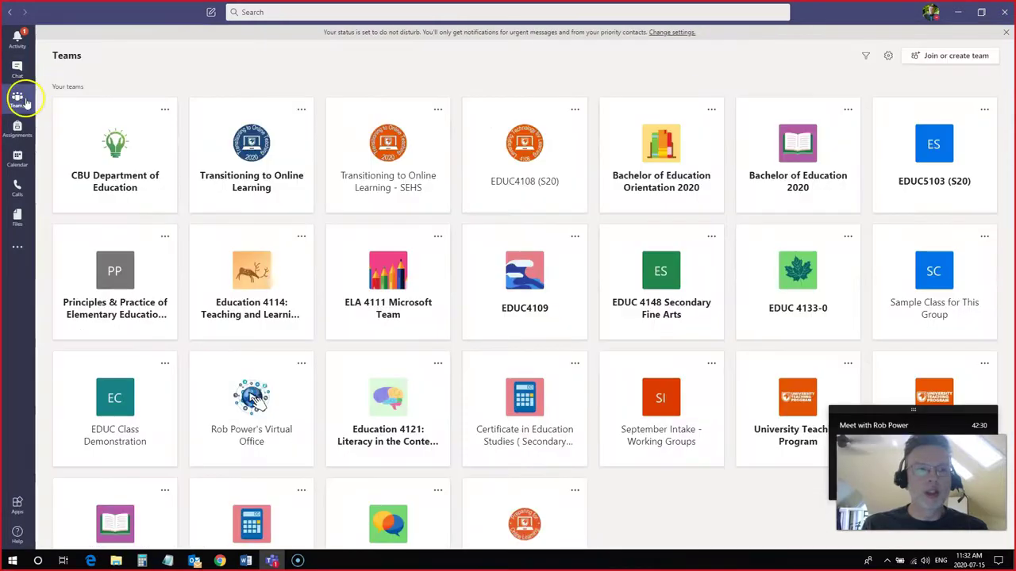
{"action": "left_click", "coordinate": [922, 309]}
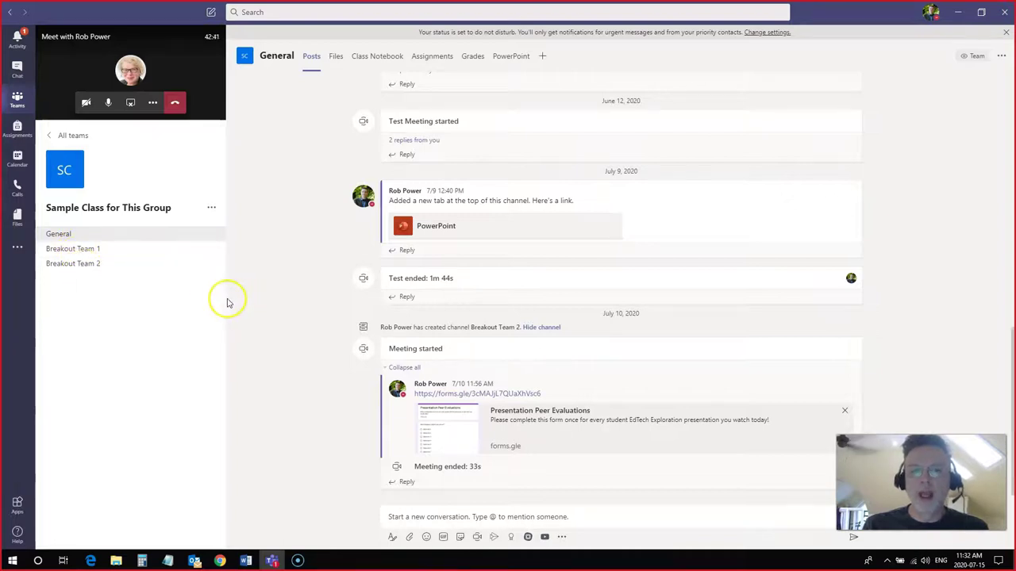
{"action": "left_click", "coordinate": [75, 249]}
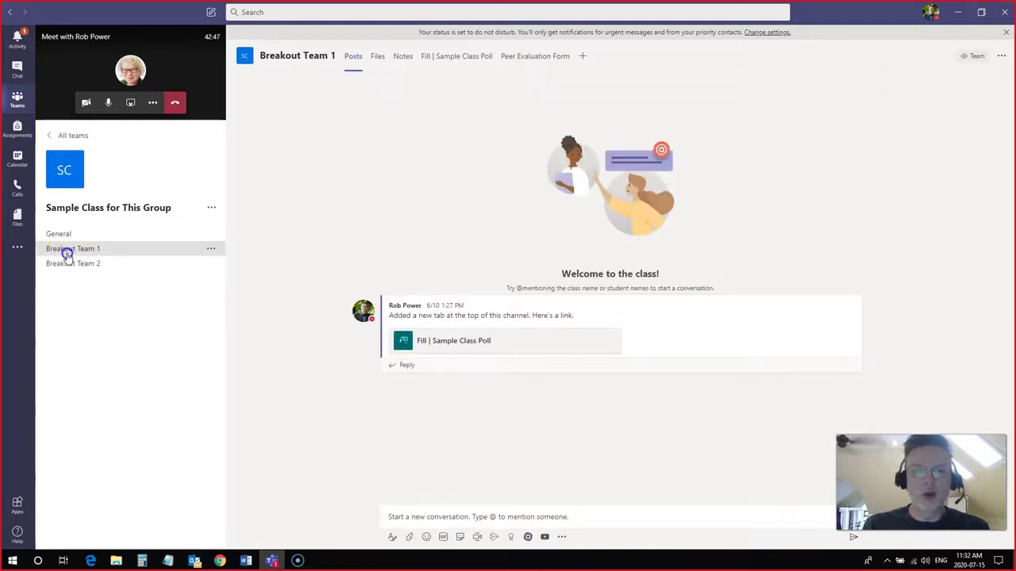
{"action": "left_click", "coordinate": [406, 517]}
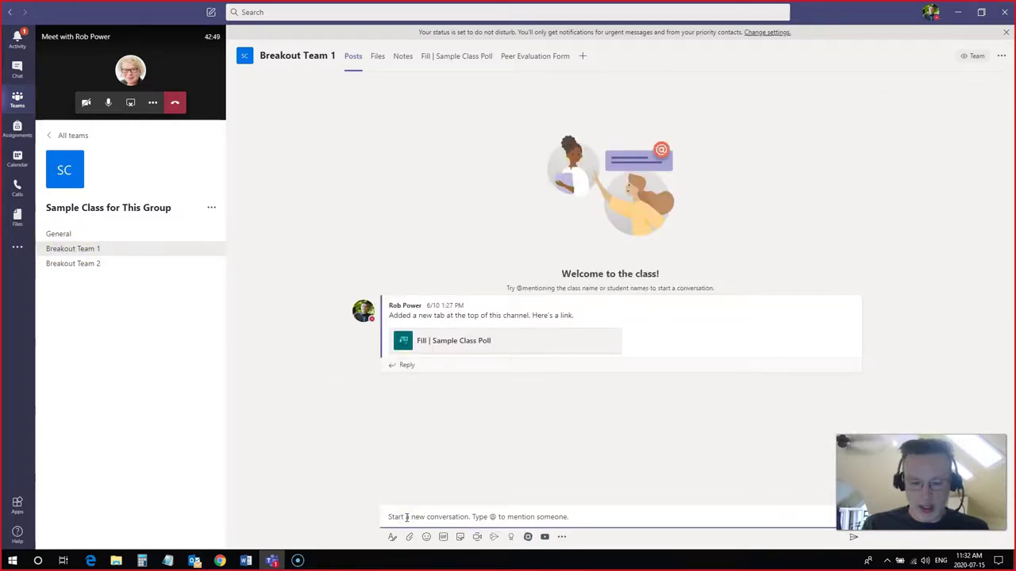
{"action": "type", "text": "@"}
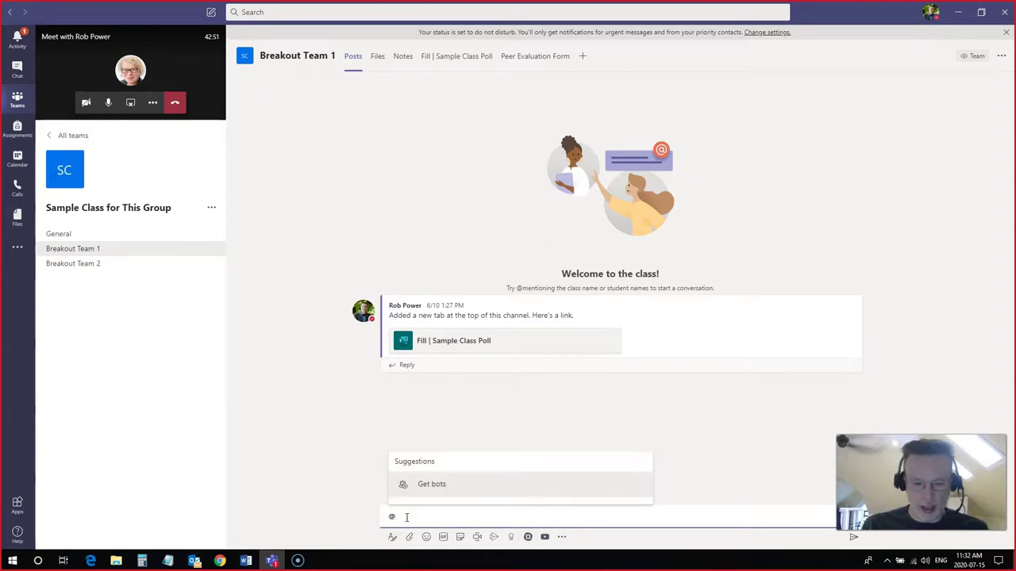
{"action": "type", "text": "Breakt"}
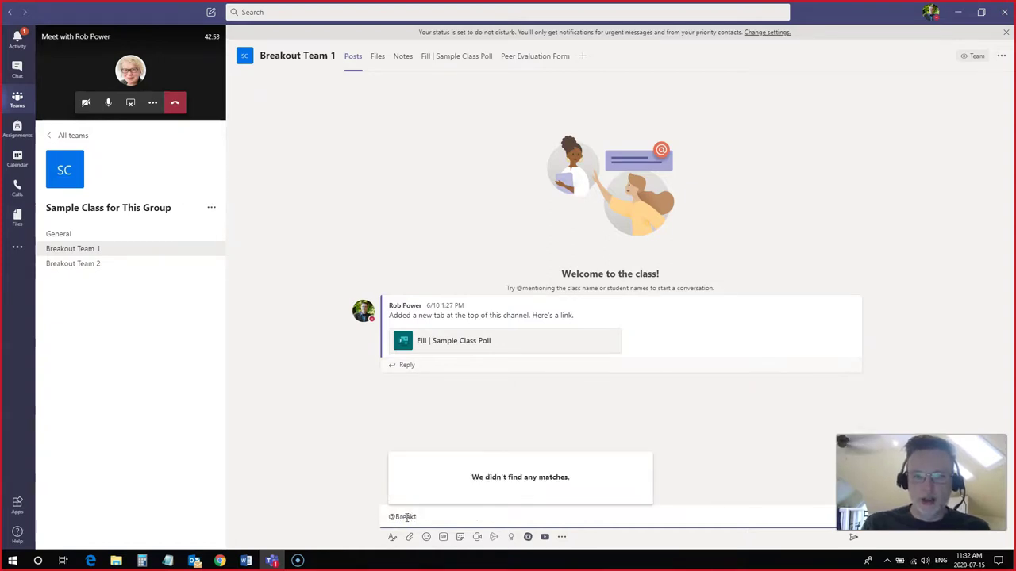
{"action": "key", "text": "BackSpace"}
{"action": "type", "text": "ou"}
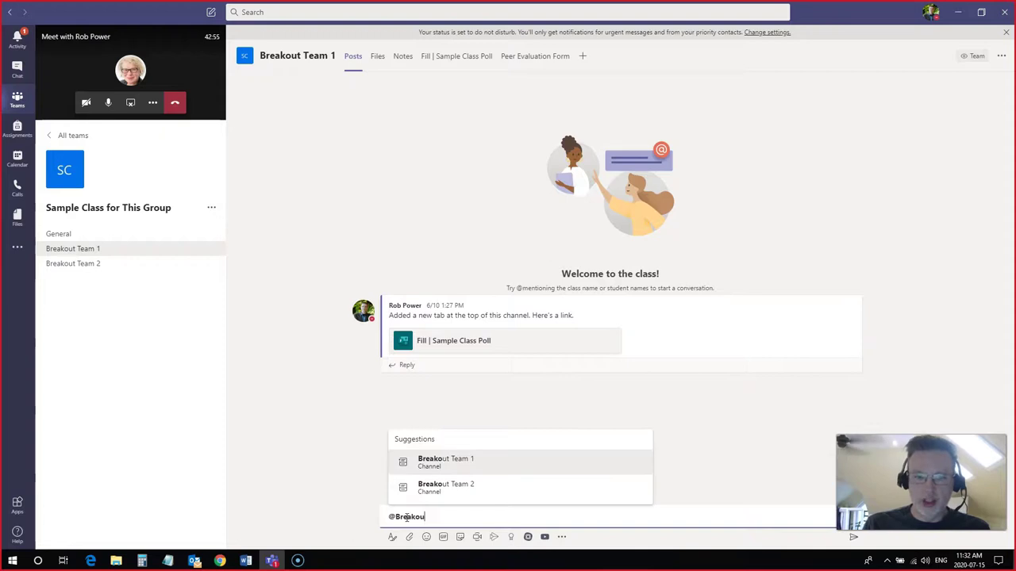
{"action": "left_click", "coordinate": [449, 464]}
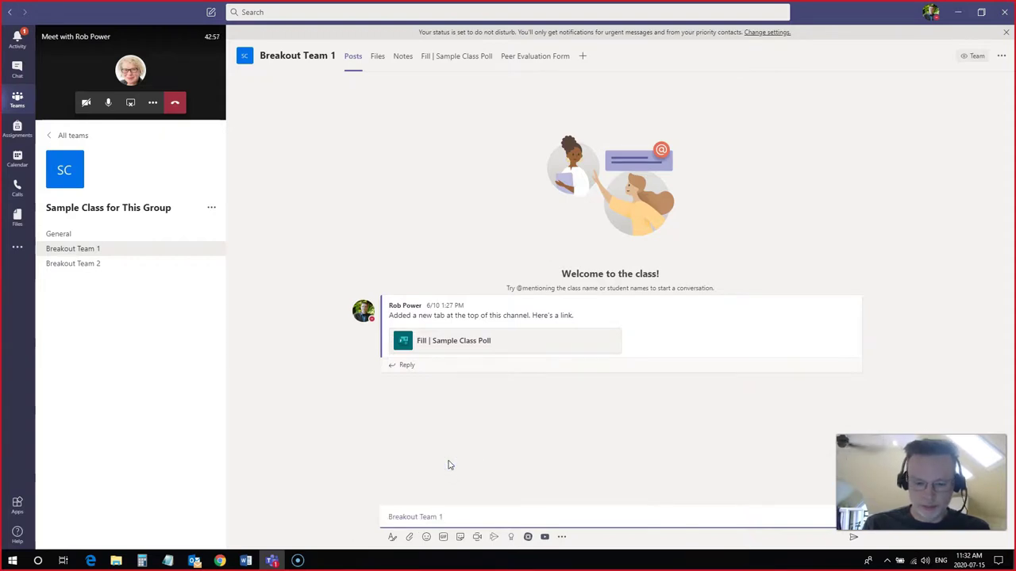